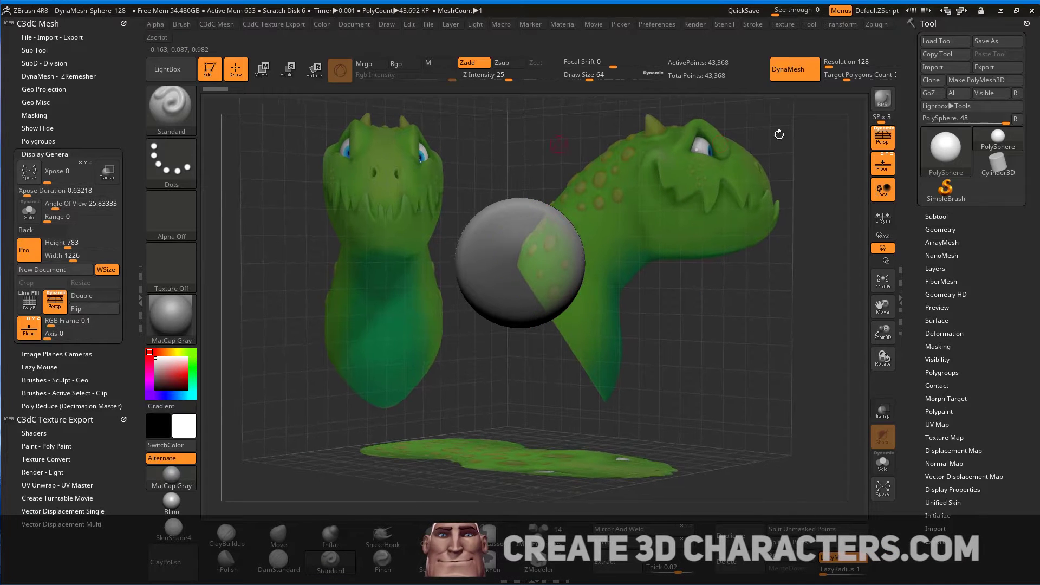
click(886, 141)
click(887, 141)
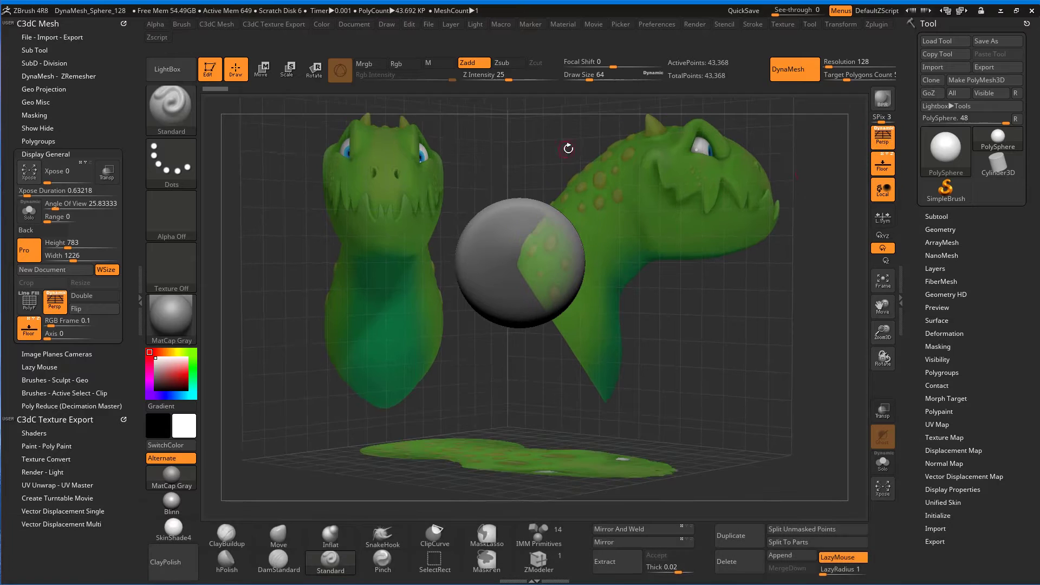
alt+drag(564, 141, 562, 174)
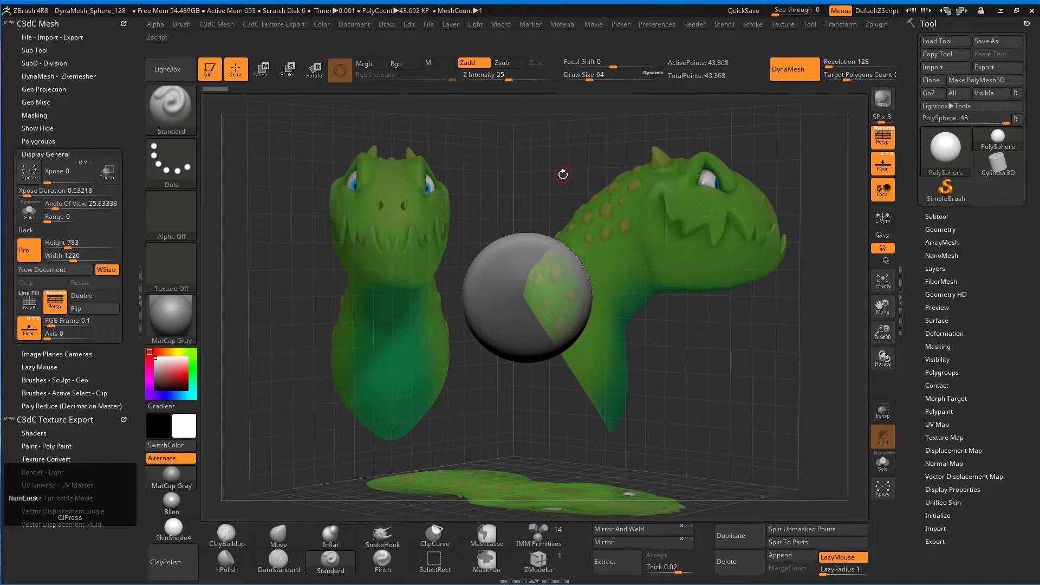
click(55, 155)
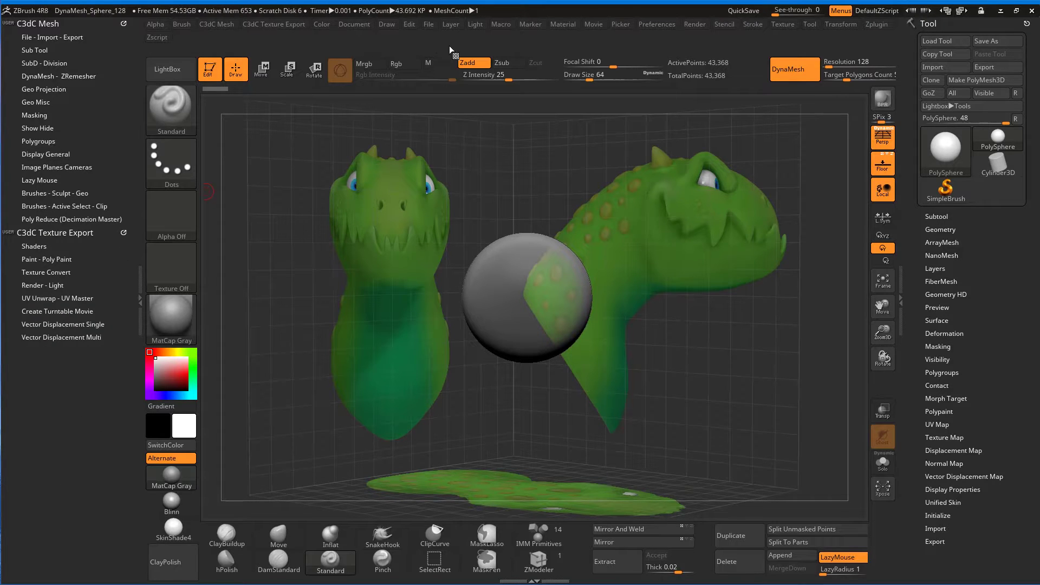
Save the project as simpleDragon_01_start.ZPR in the zbrush folder of the simpleDragon project.
click(430, 24)
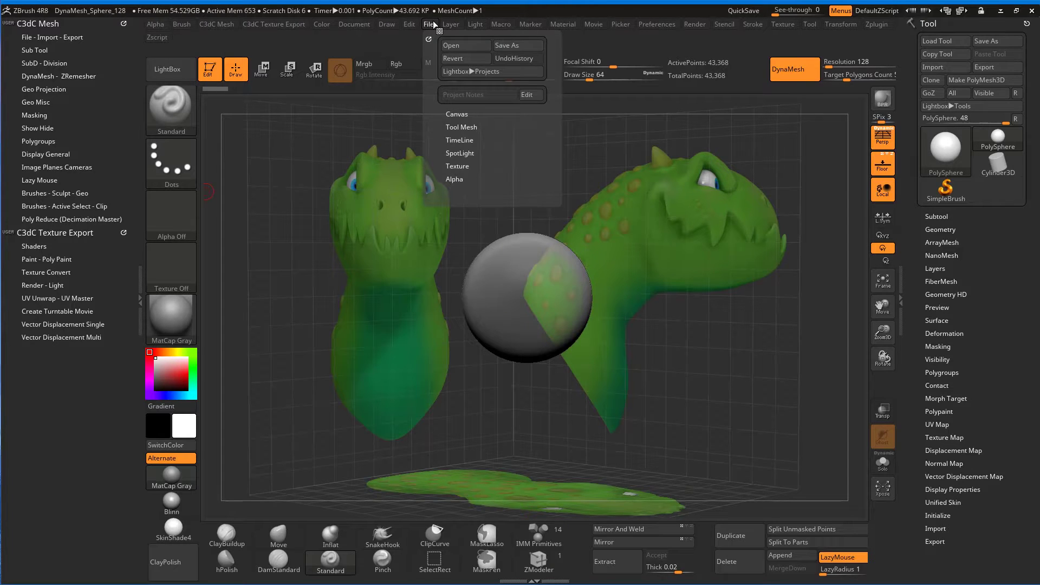
click(509, 46)
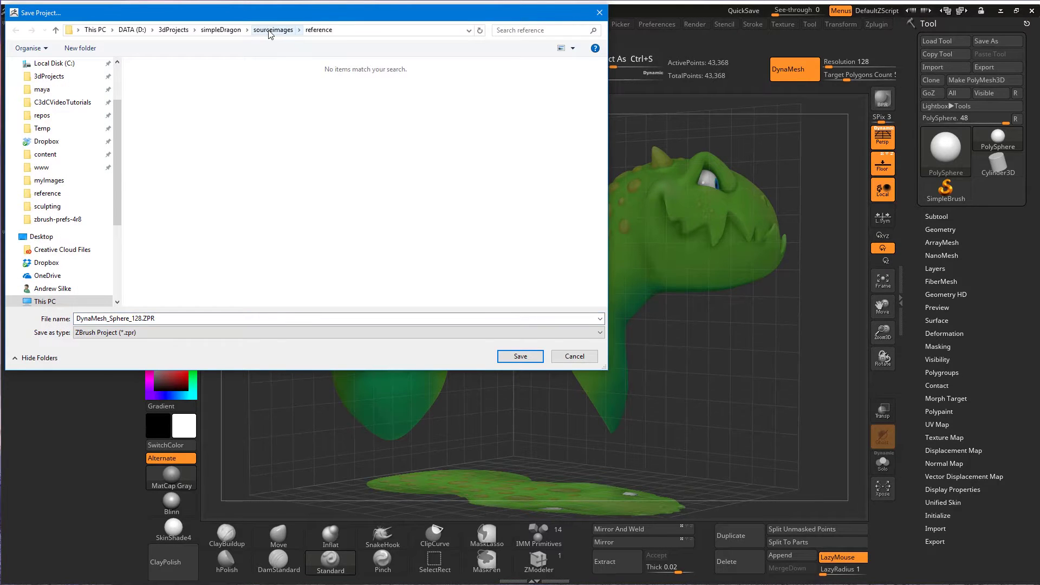
click(220, 30)
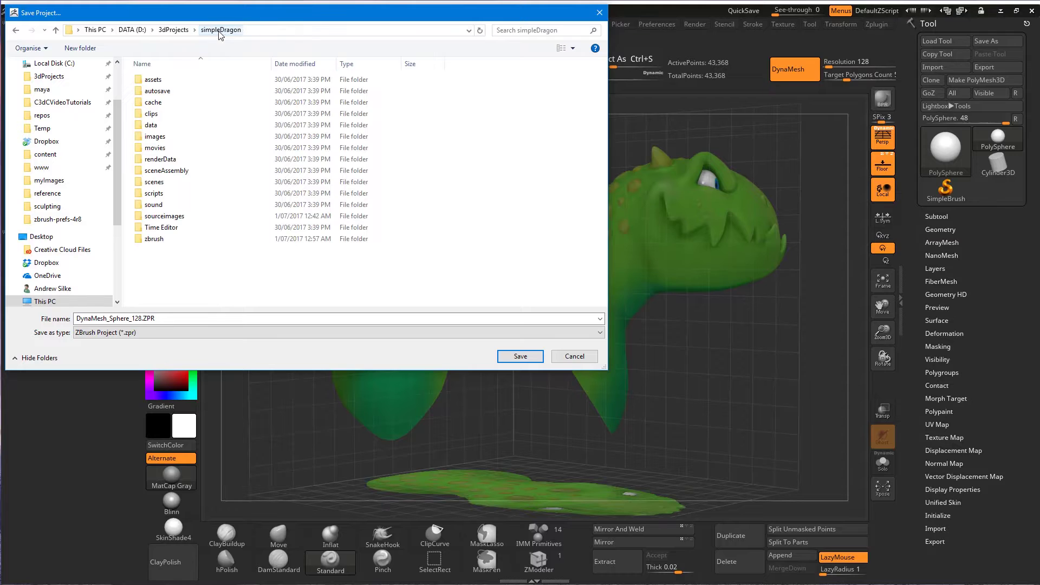
double_click(154, 239)
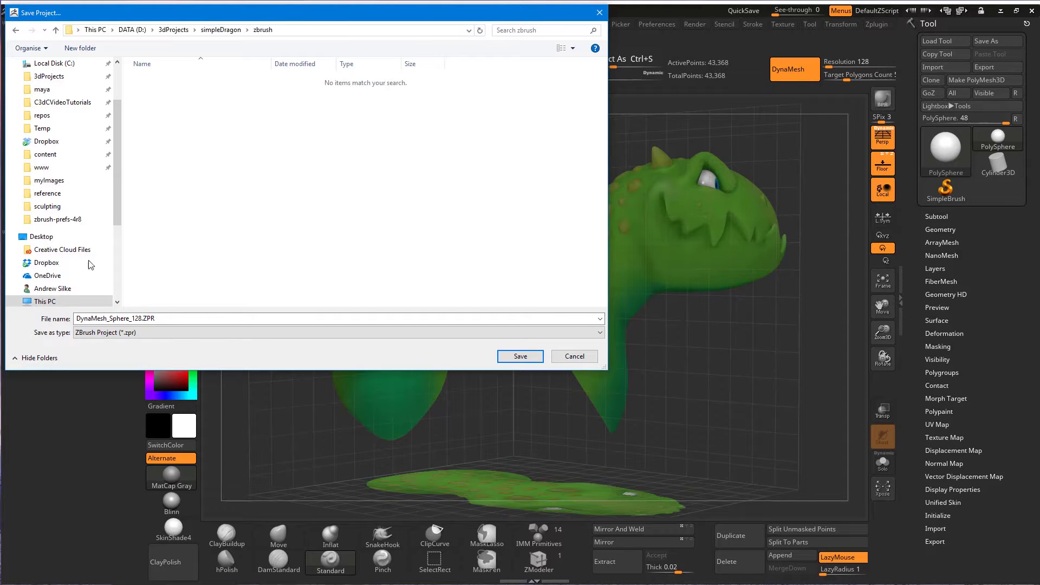
click(144, 318)
drag(144, 318, 70, 317)
text(simpleDragon.)
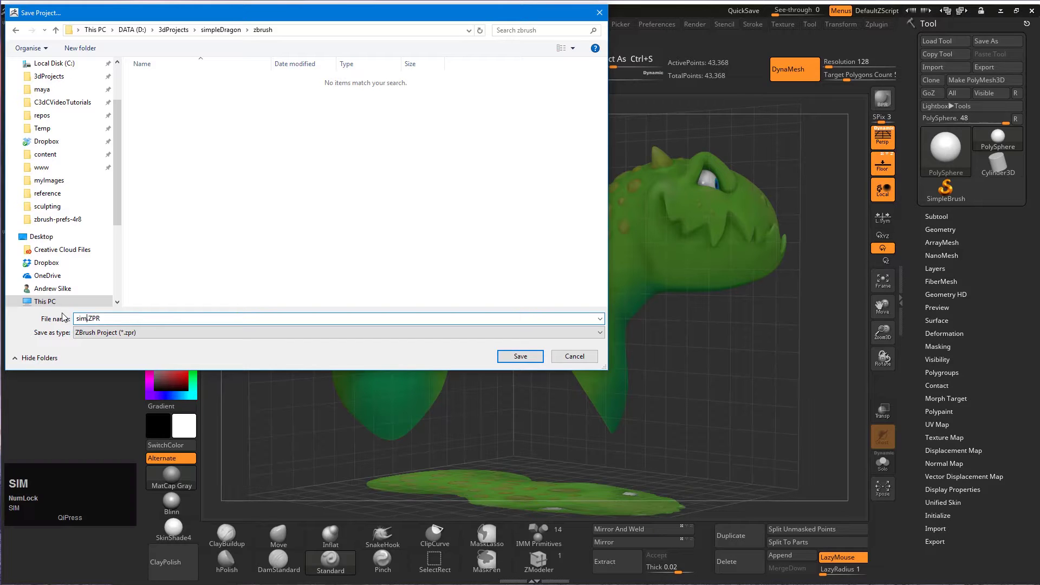
key(BackSpace)
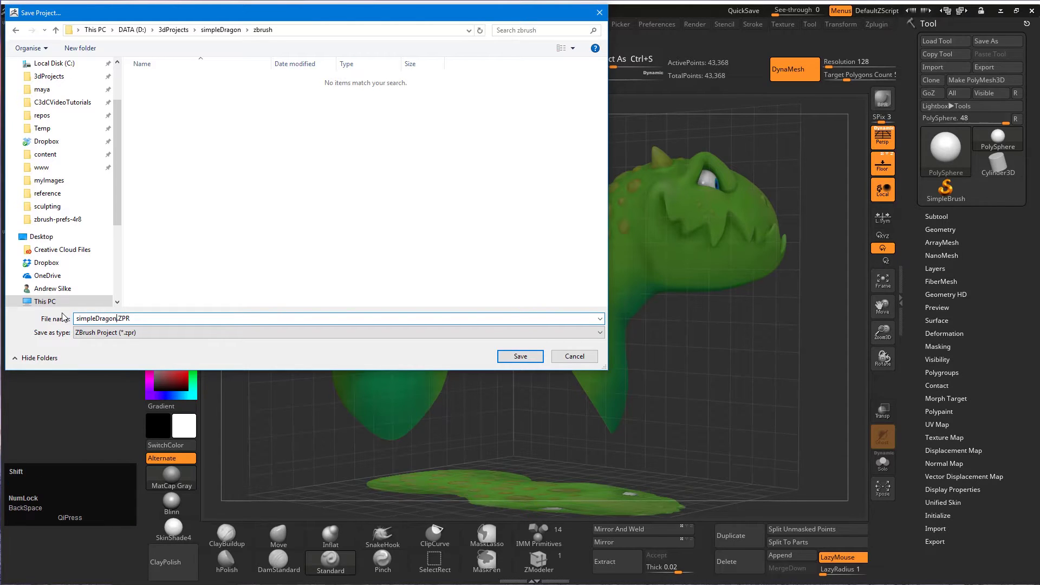
text(_01))
key(BackSpace)
text(_start)
key(Return)
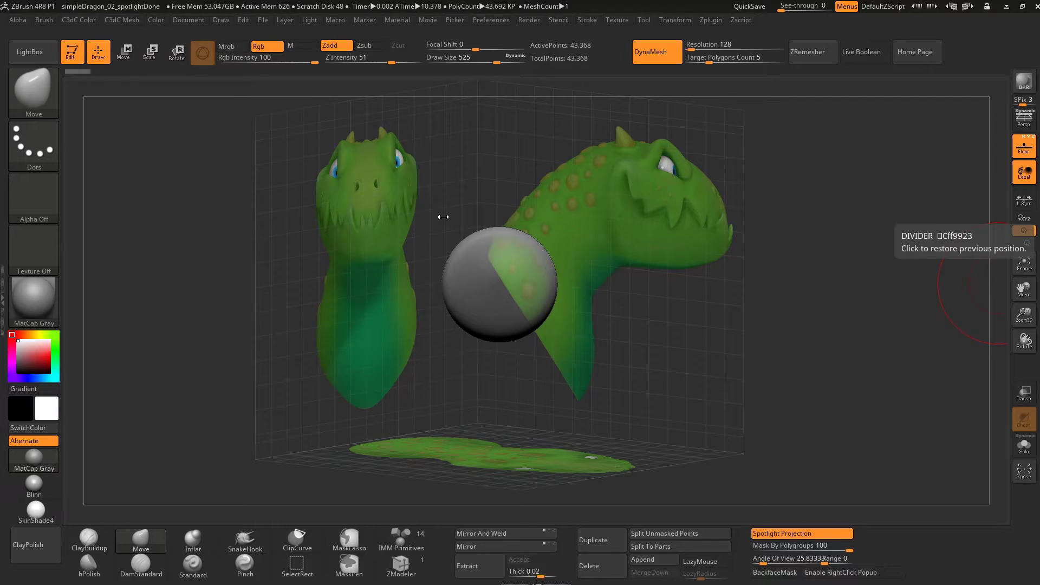
Open both side palette trays and expand the Subtool list of the sphere.
drag(521, 143, 513, 230)
alt+drag(516, 288, 506, 268)
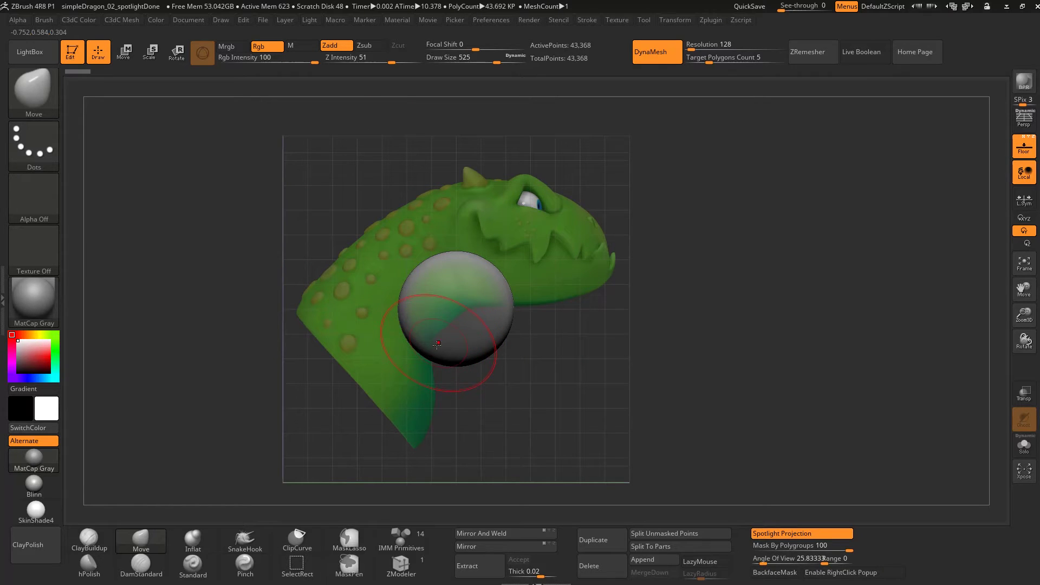
click(3, 298)
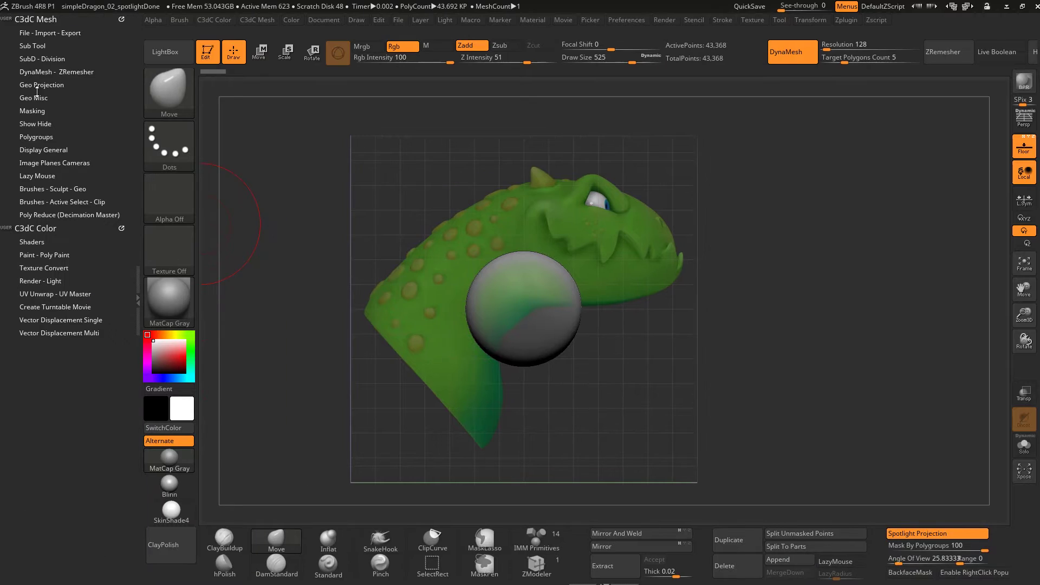
click(1036, 287)
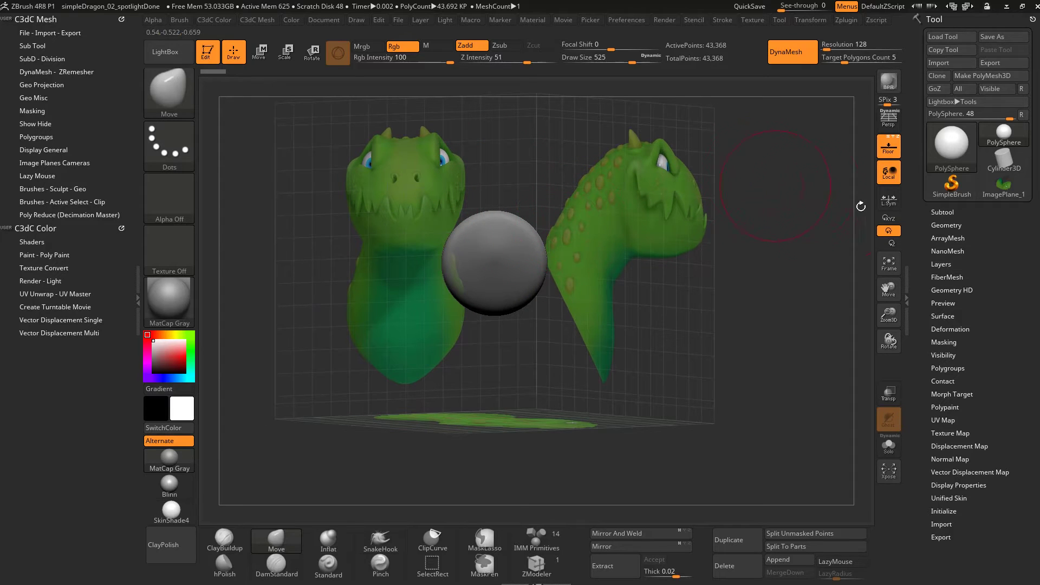
click(942, 214)
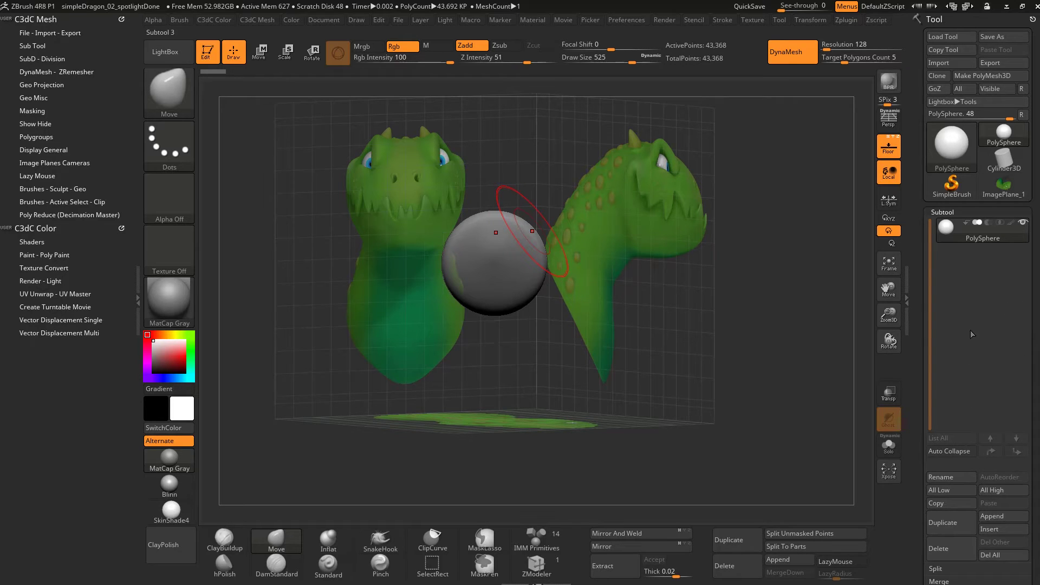
Move the sphere over the dragon's head in the side reference view and scale it up slightly.
drag(622, 190, 632, 231)
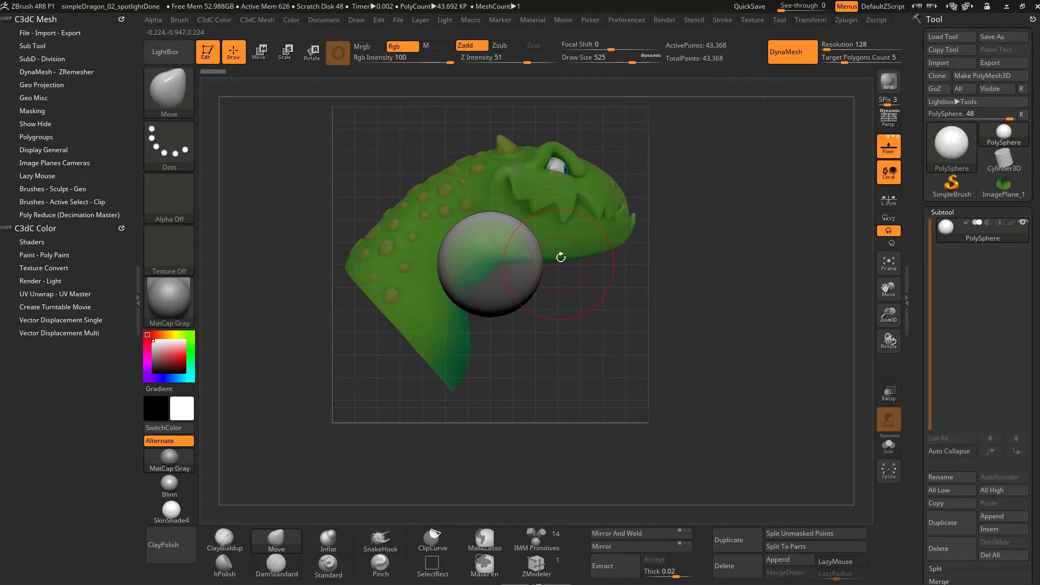
key(w)
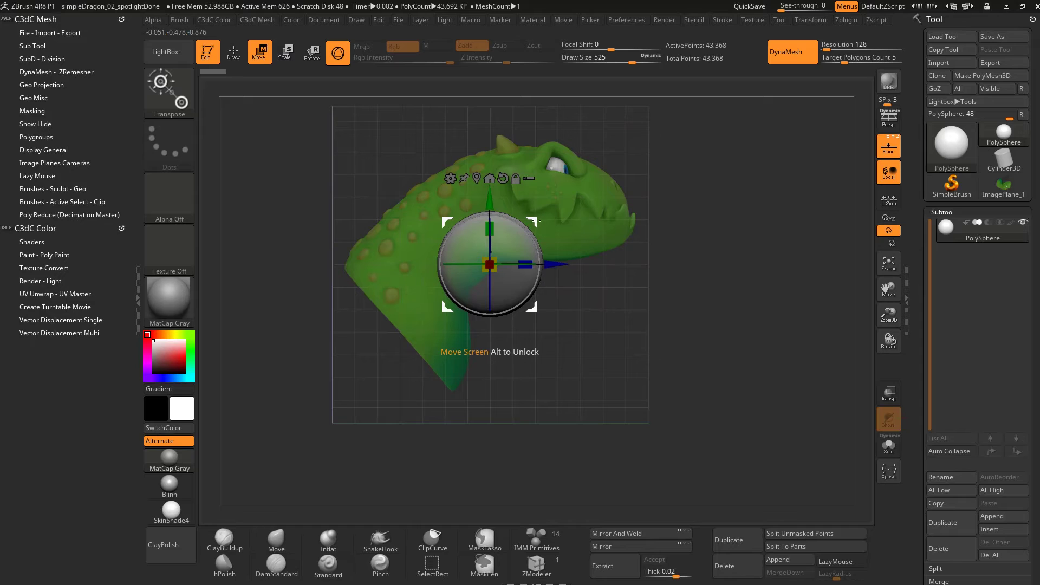
mouse_move(539, 219)
mouse_down()
mouse_move(555, 201)
mouse_move(528, 201)
mouse_up()
mouse_move(563, 162)
mouse_down()
mouse_move(574, 155)
mouse_move(563, 159)
mouse_up()
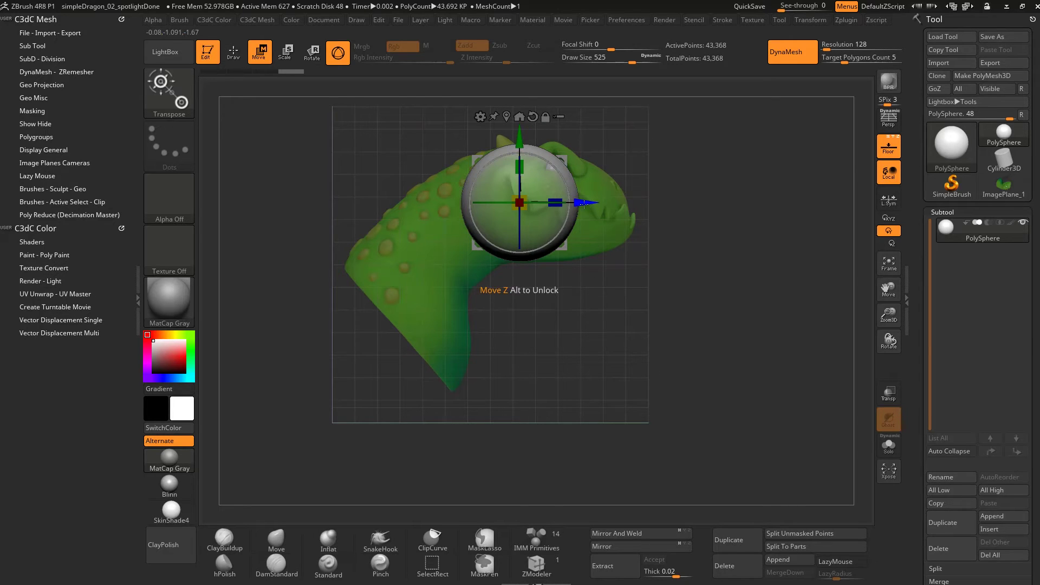
drag(567, 161, 568, 160)
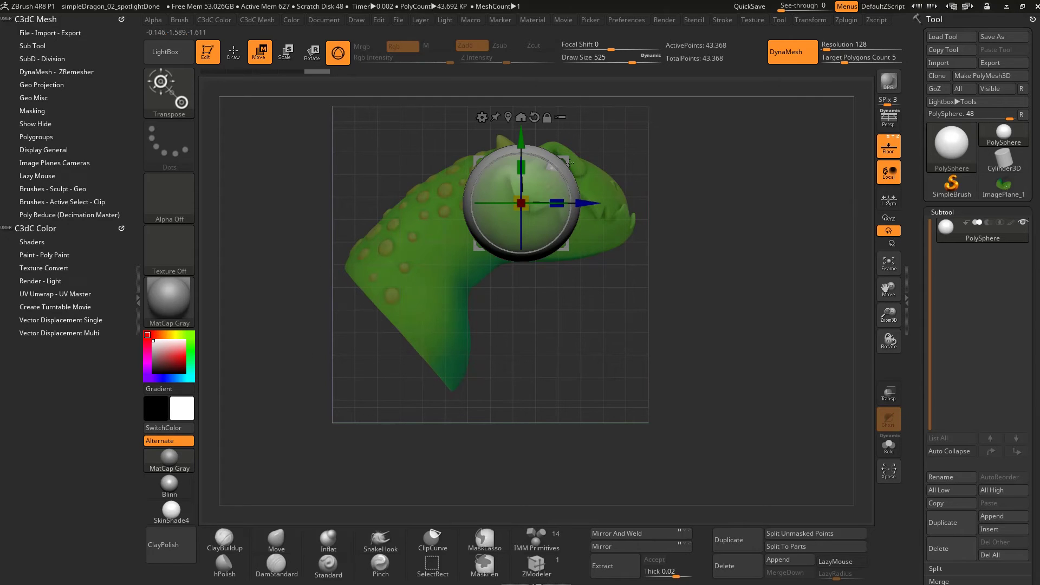
Duplicate the head sphere with the transform gizmo and place the copy at the base of the dragon's neck.
key(ctrl)
ctrl+drag(566, 158, 438, 277)
drag(591, 292, 528, 294)
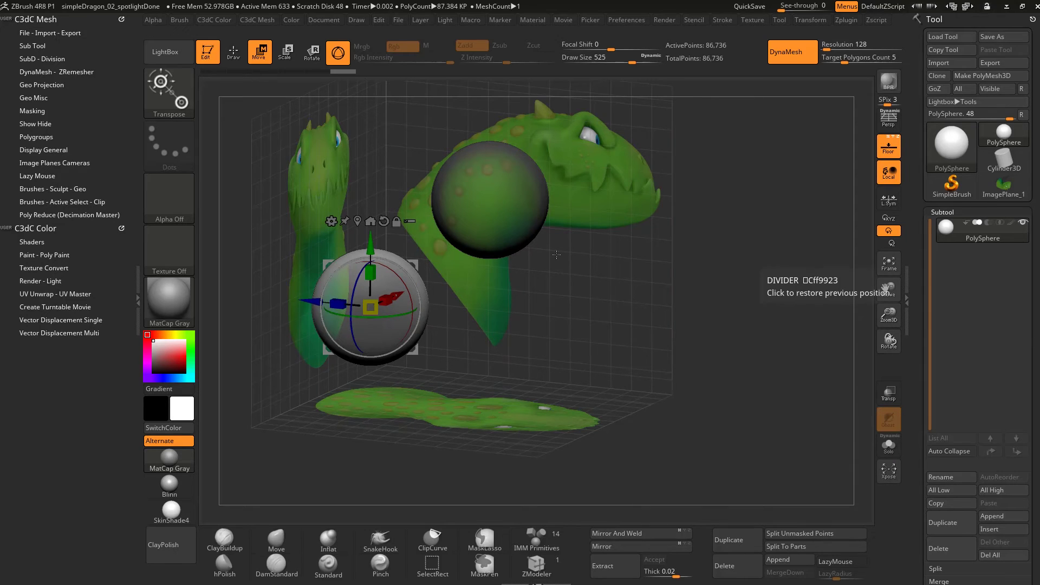
shift+drag(556, 255, 588, 237)
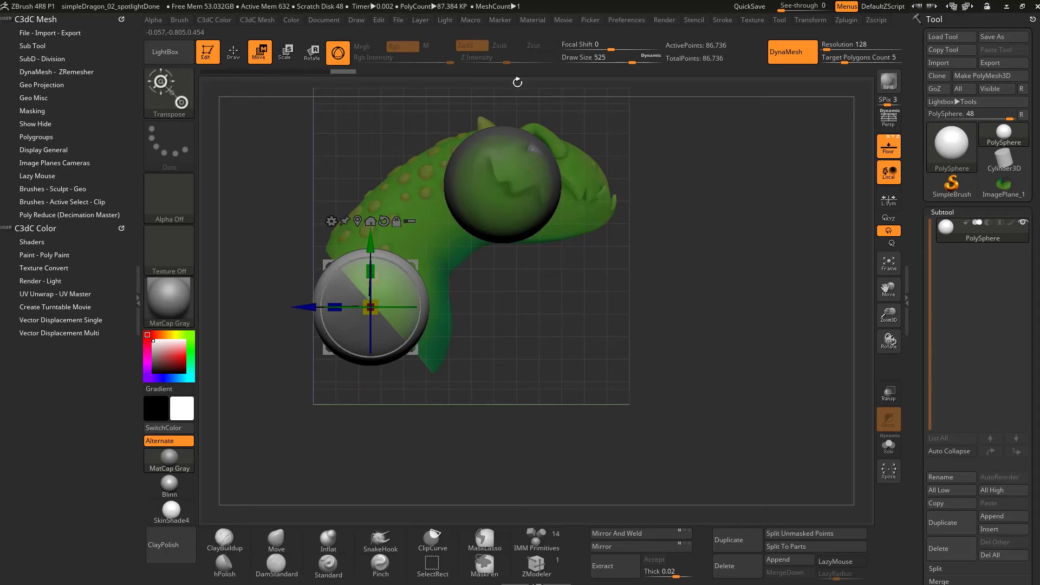
alt+drag(575, 235, 608, 269)
Scale the duplicated neck sphere up to about one and a half times its size over the neck base.
right_drag(428, 307, 485, 285)
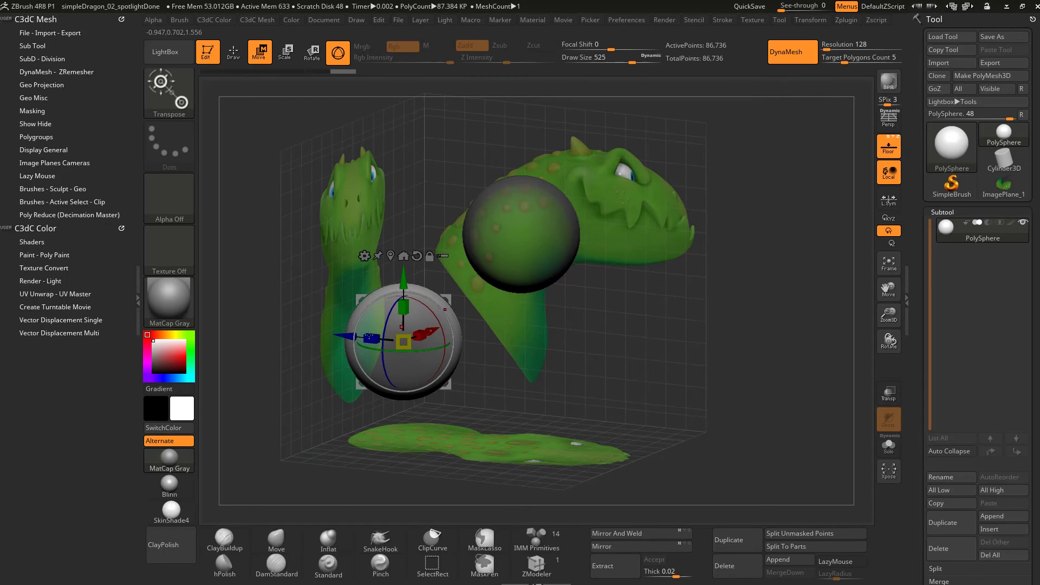
drag(346, 336, 341, 335)
right_drag(492, 276, 547, 183)
drag(404, 286, 447, 265)
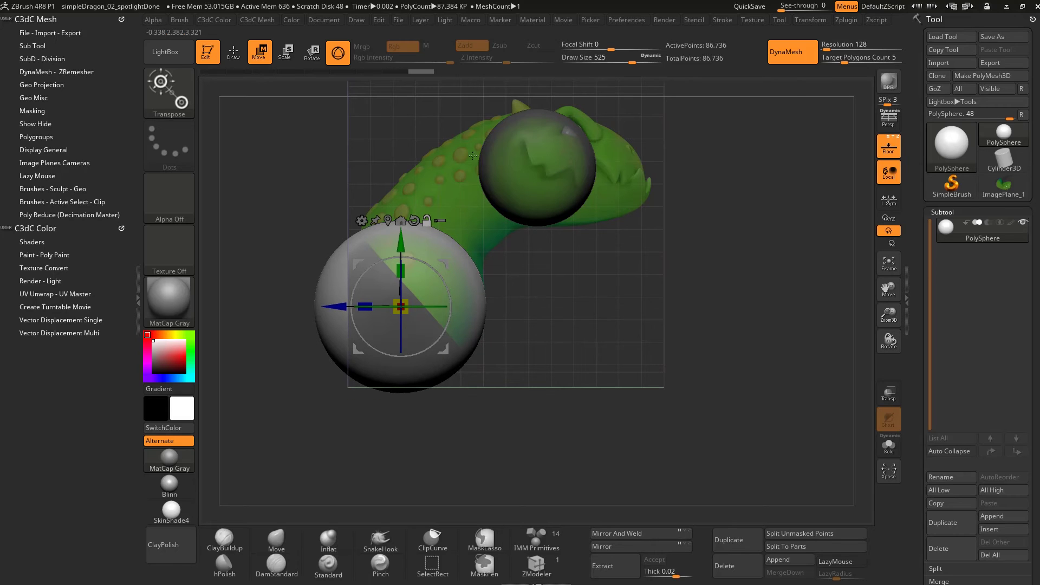
Split the unmasked neck sphere into its own subtool and make it the active subtool.
mouse_move(842, 257)
alt+mouse_down()
mouse_move(776, 304)
mouse_move(825, 266)
alt+mouse_up()
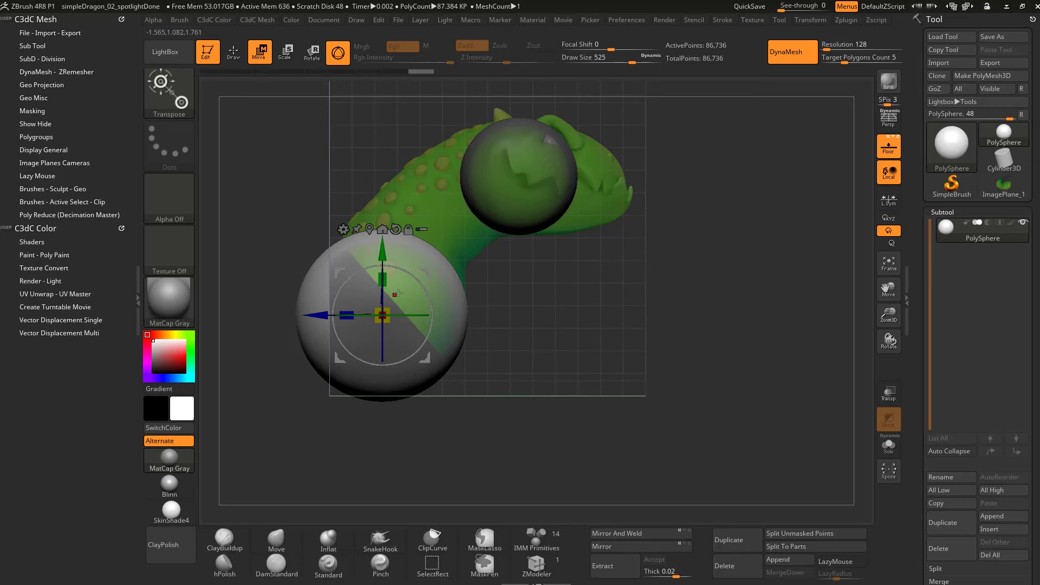
alt+drag(510, 169, 413, 225)
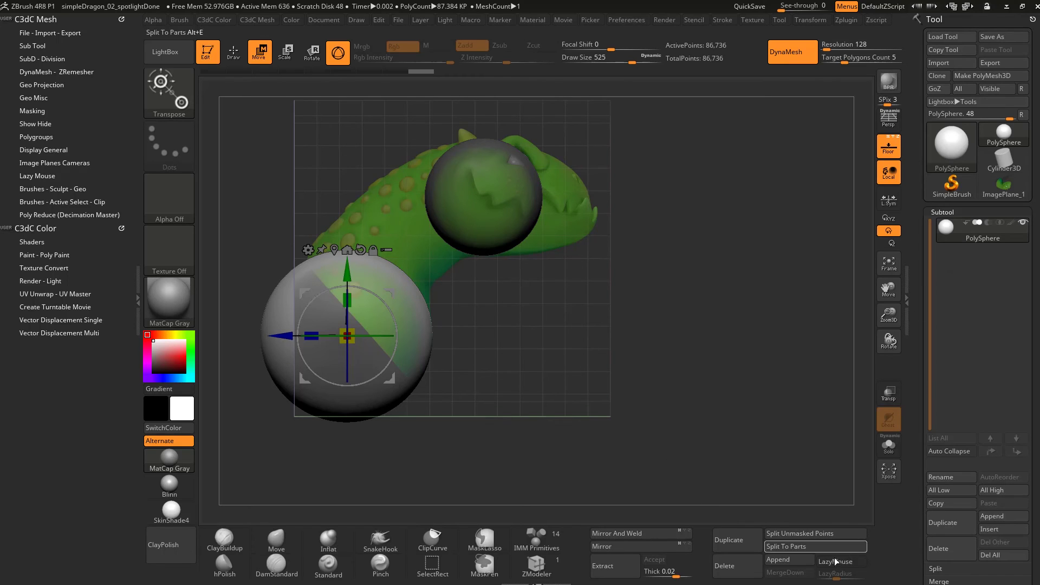
click(814, 535)
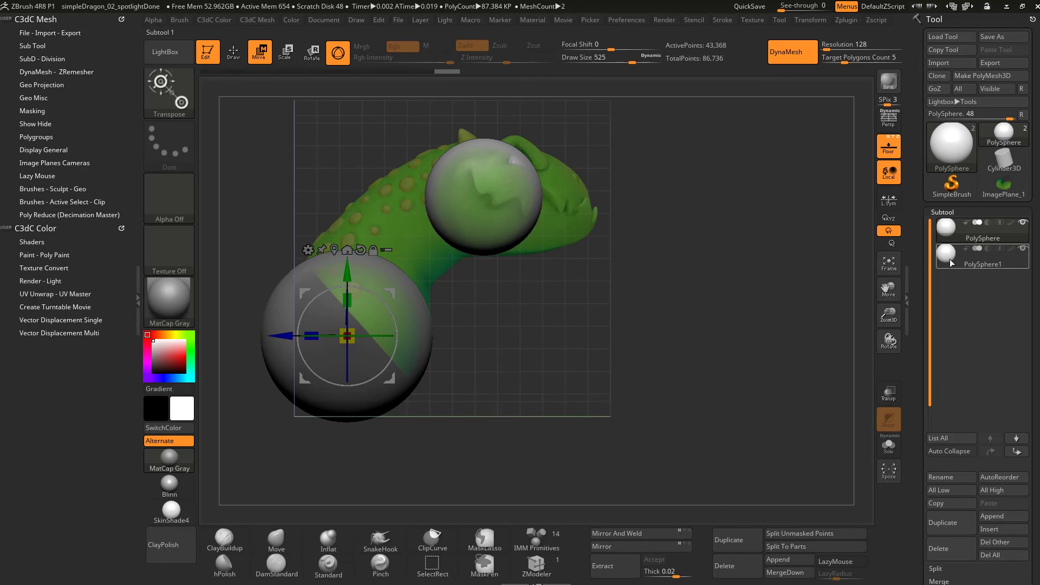
drag(493, 282, 612, 285)
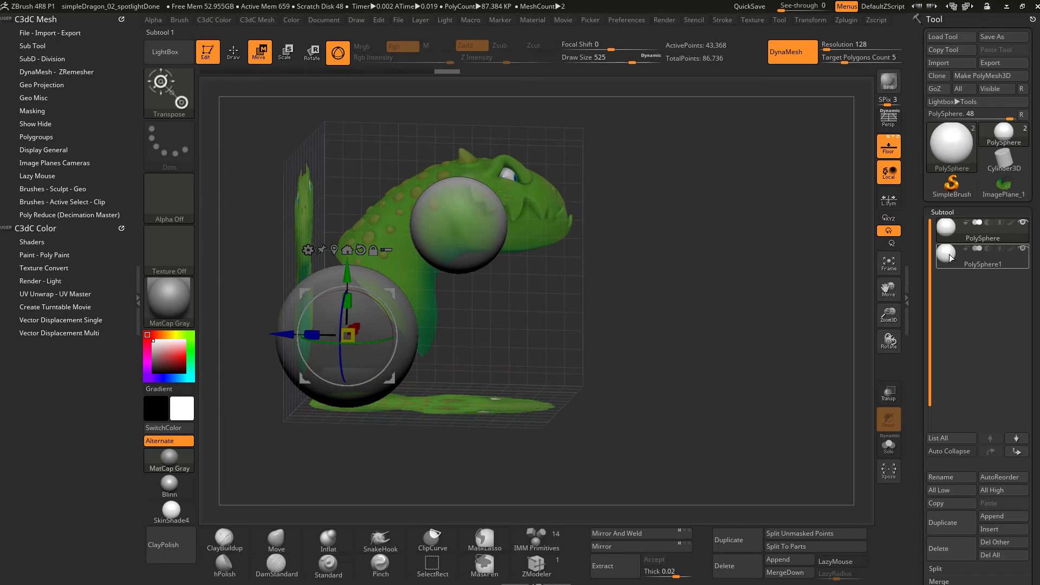
click(952, 257)
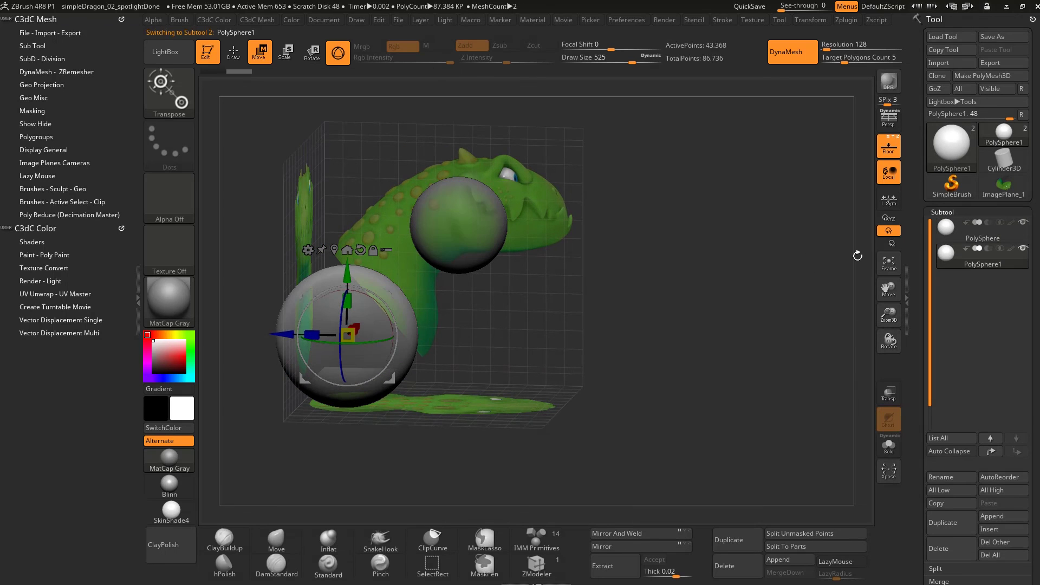
drag(607, 233, 632, 210)
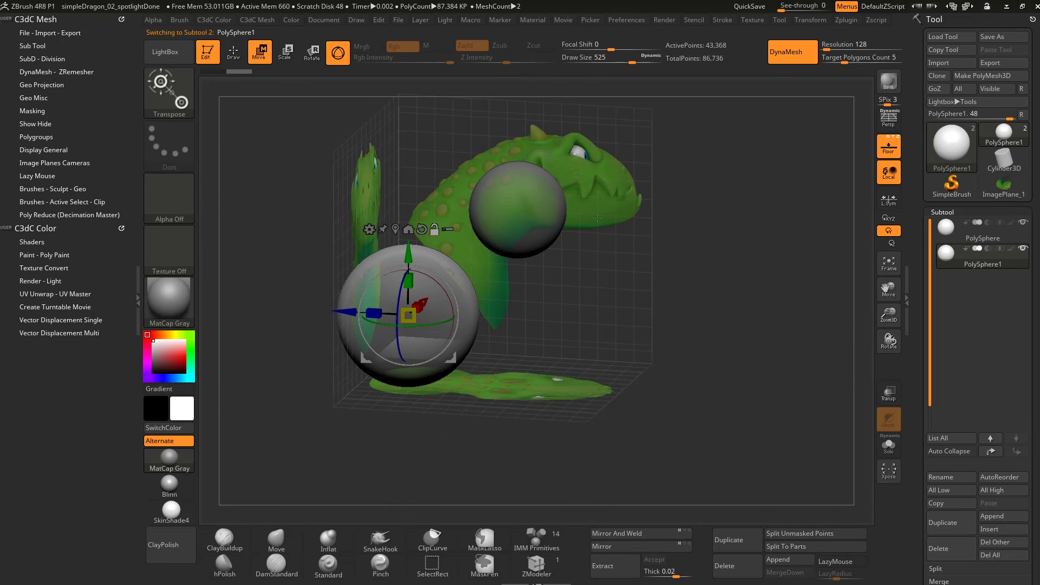
Hide the floor grid with its reference images, and switch the active subtool to the head sphere and back to the neck sphere.
key(shift+p)
drag(567, 234, 569, 260)
alt+click(510, 206)
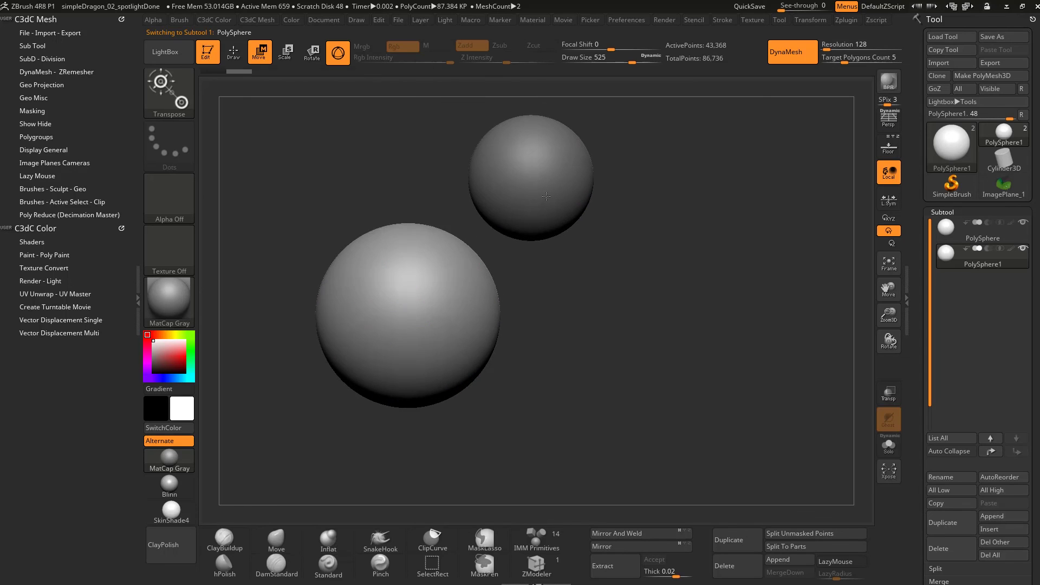
key(alt+Down)
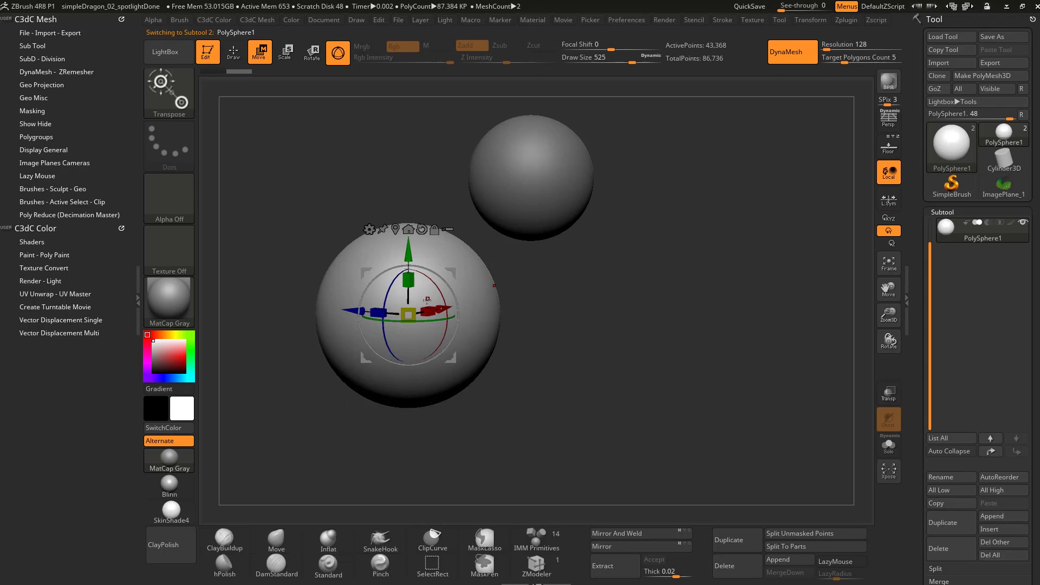
Switch to Draw mode and alternate the active subtool between the two spheres, ending on the smaller head sphere.
key(q)
alt+right_drag(410, 304, 431, 274)
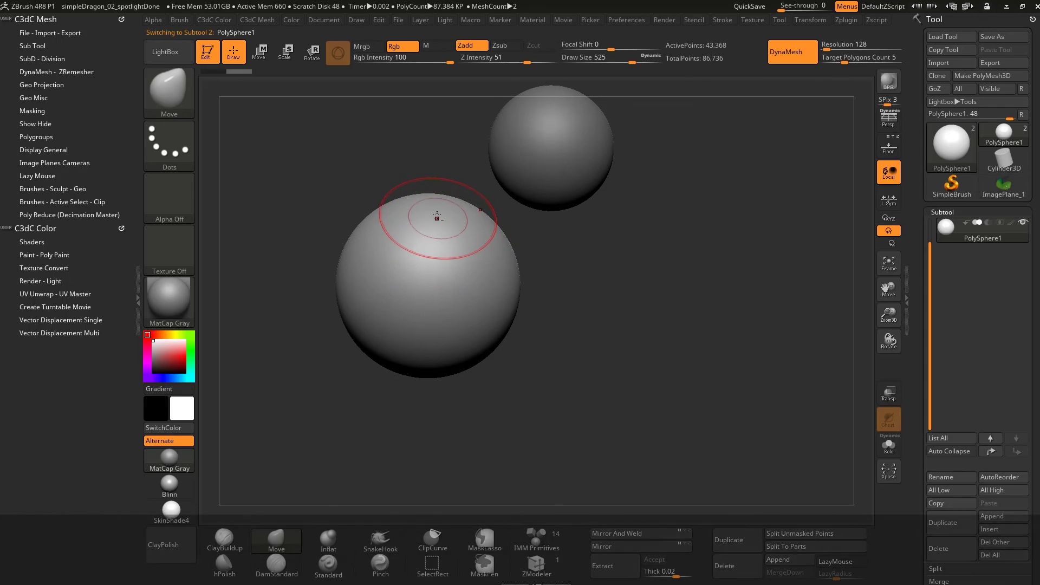
alt+right_drag(436, 216, 430, 245)
alt+click(525, 204)
alt+click(467, 261)
alt+click(525, 204)
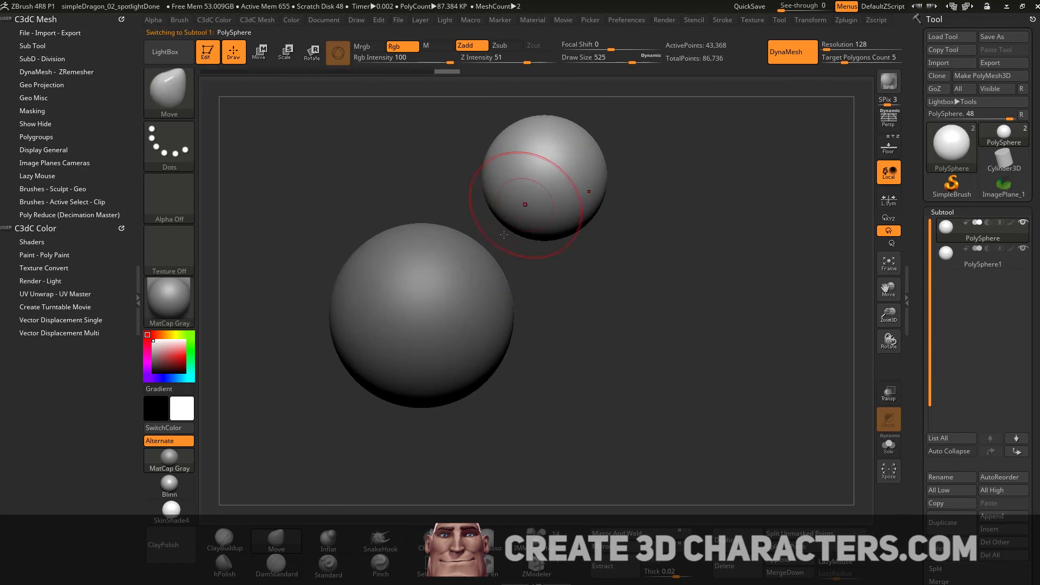
right_drag(633, 271, 610, 282)
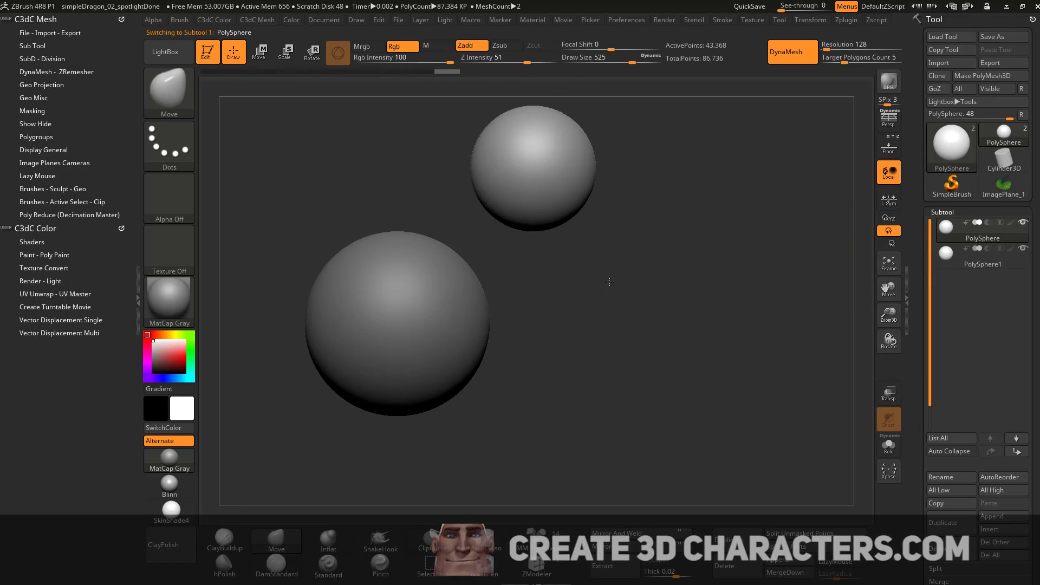